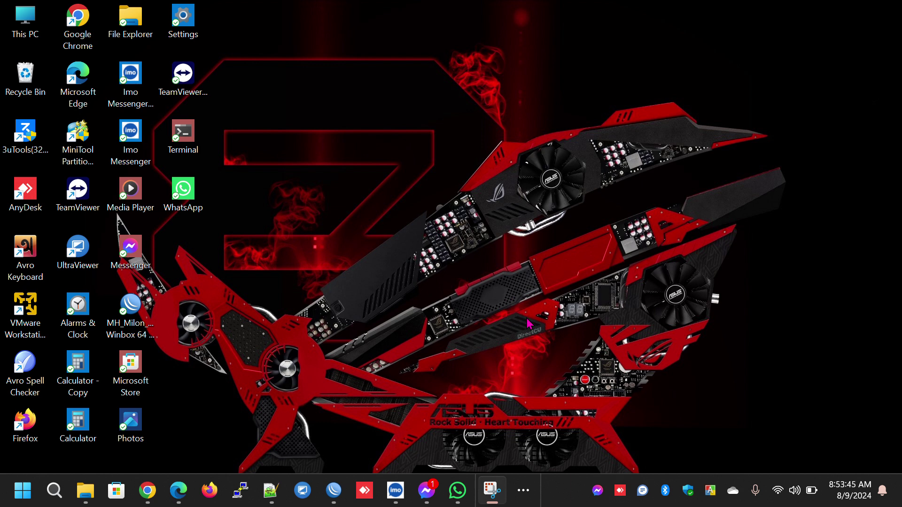
Step: Open the ISP Information note in Notepad and review its IP address, gateway and two DNS entries
click(524, 498)
click(541, 448)
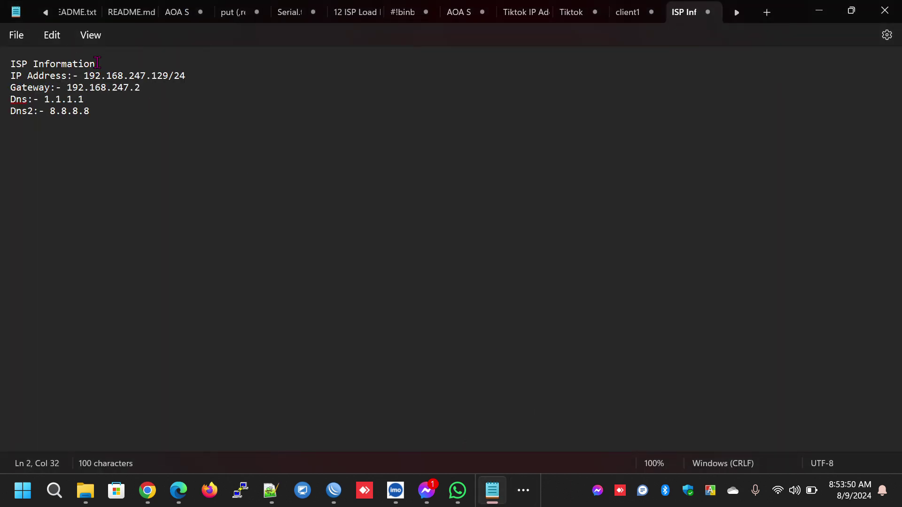
drag(98, 63, 10, 66)
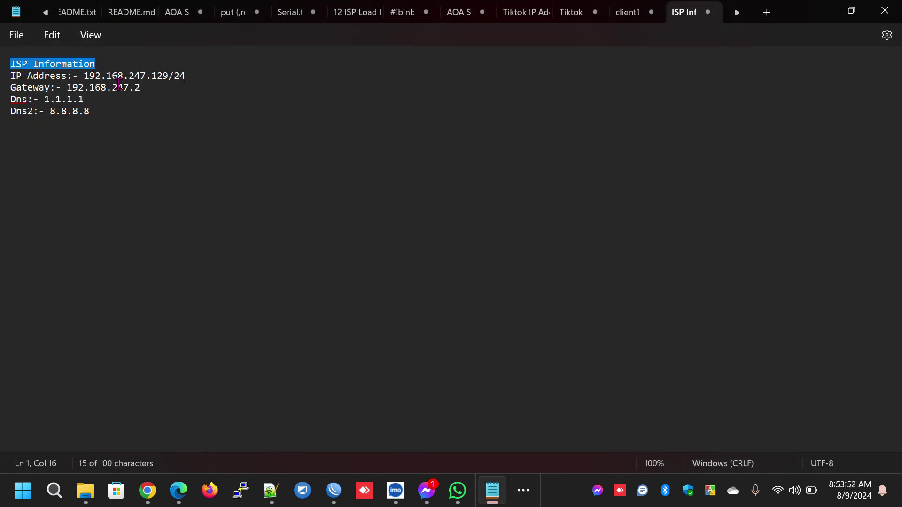
drag(187, 76, 85, 81)
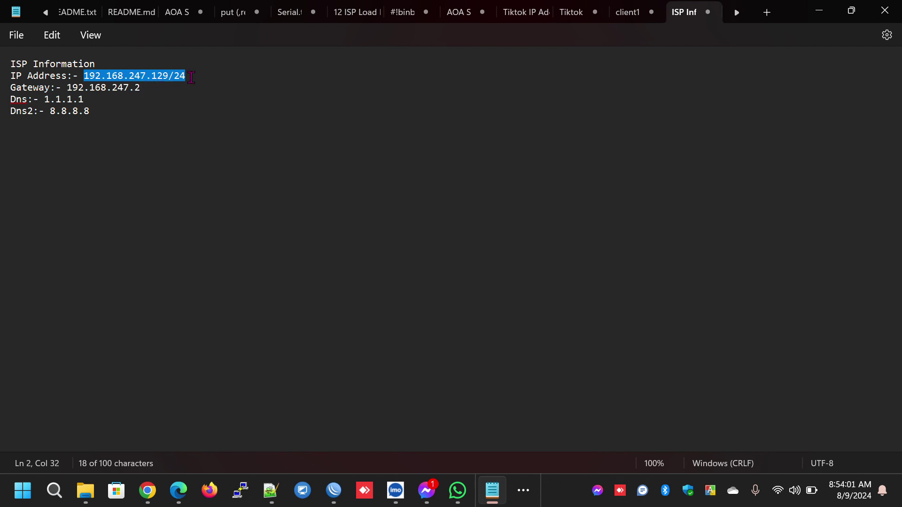
drag(187, 83, 62, 89)
drag(144, 88, 75, 94)
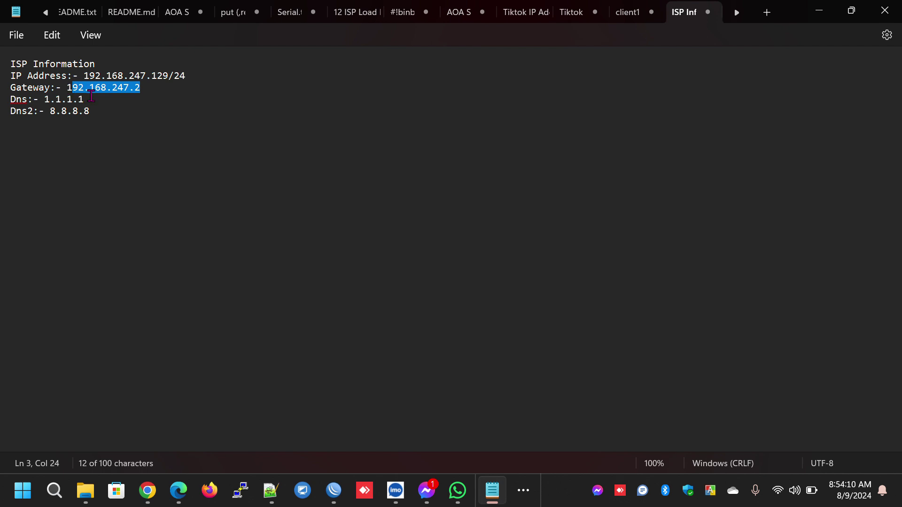
drag(85, 100, 46, 106)
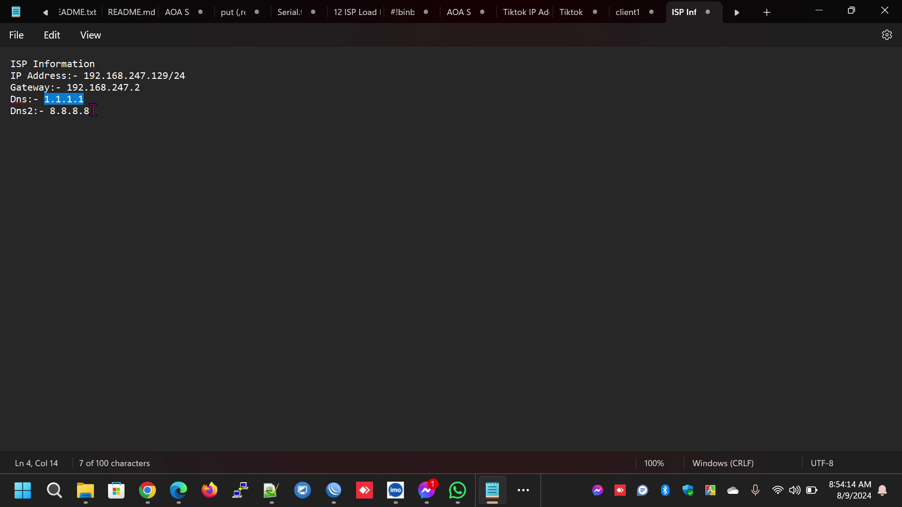
drag(93, 110, 52, 123)
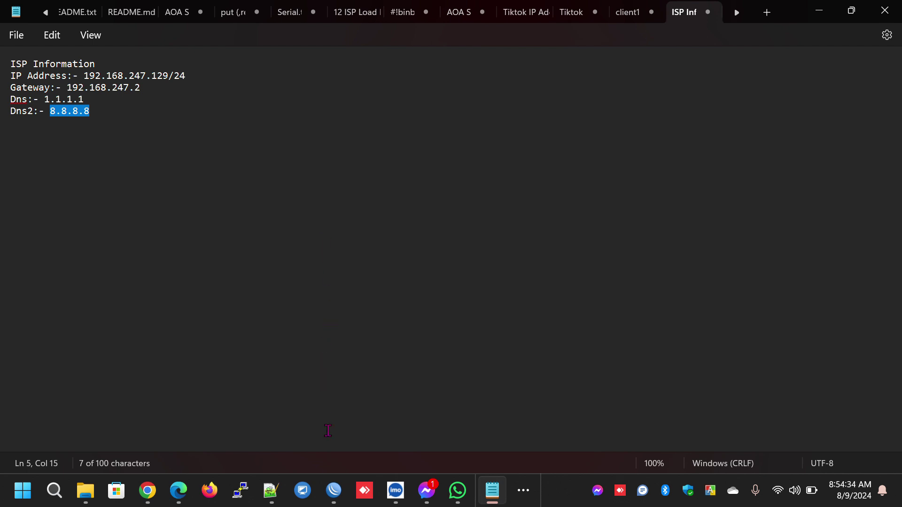
Step: Switch to WinBox, connect to the neighbor router MHM Soft It Solutions with the saved login, and dismiss the licence notice
click(334, 490)
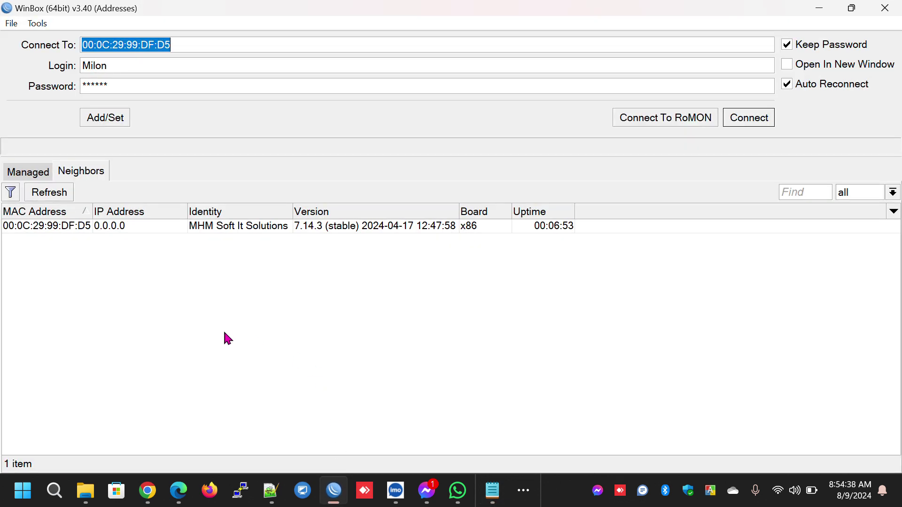
click(86, 230)
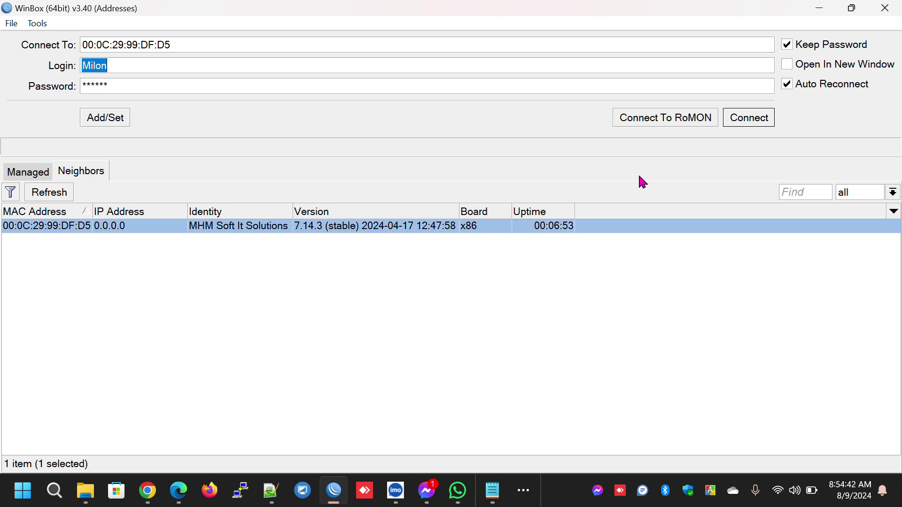
click(740, 123)
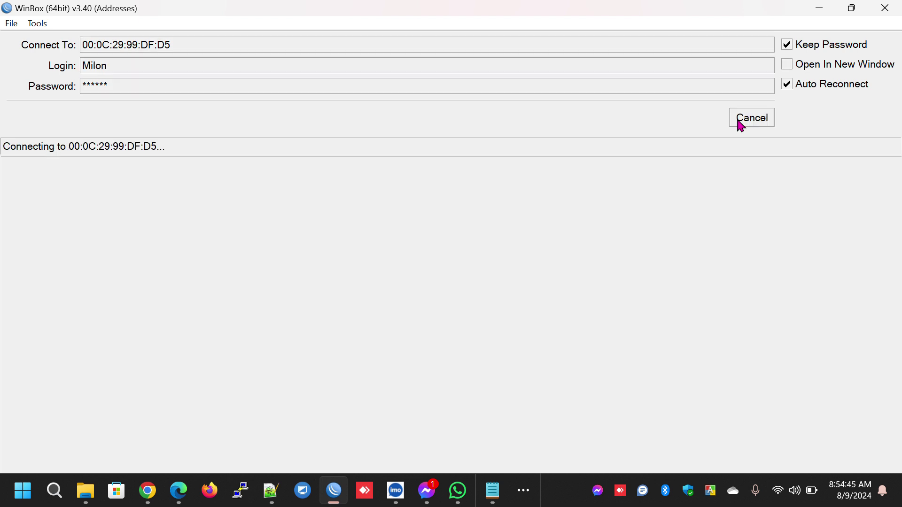
key(alt+Tab)
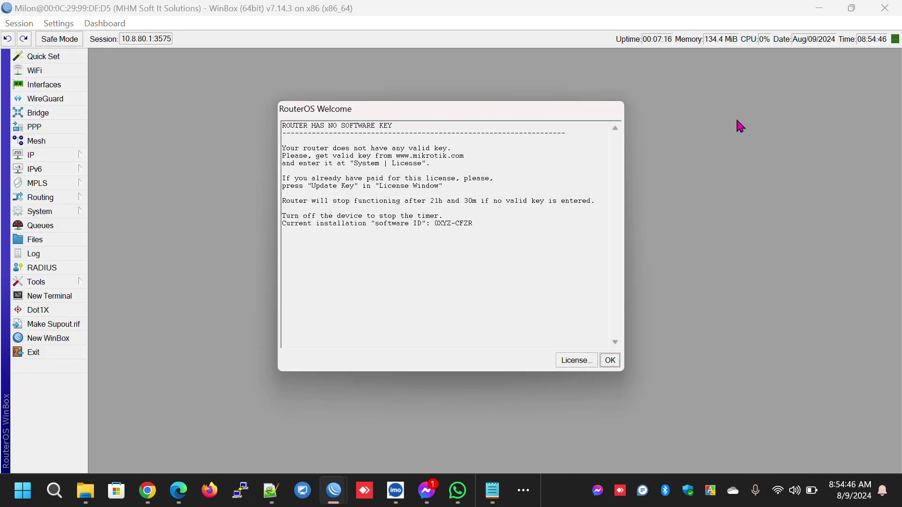
click(610, 362)
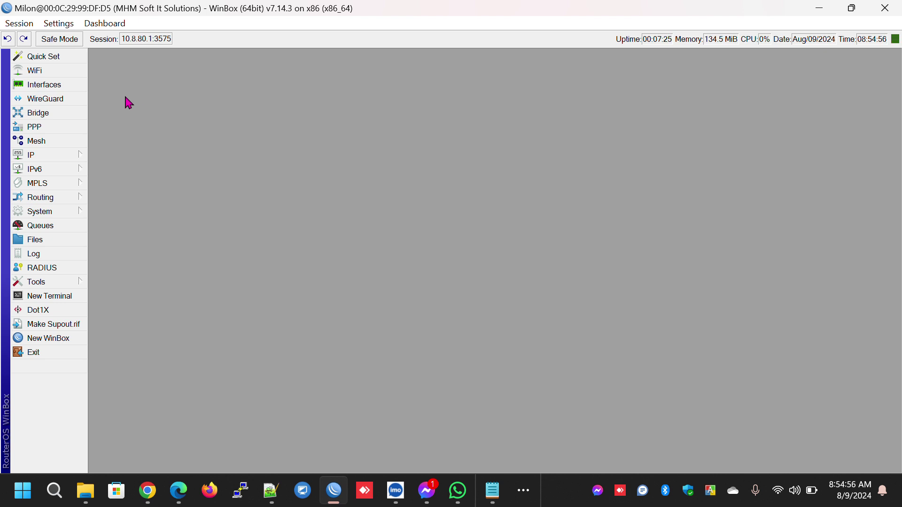
Step: Open the router's interface list and examine the ether1 and lo interfaces
click(83, 86)
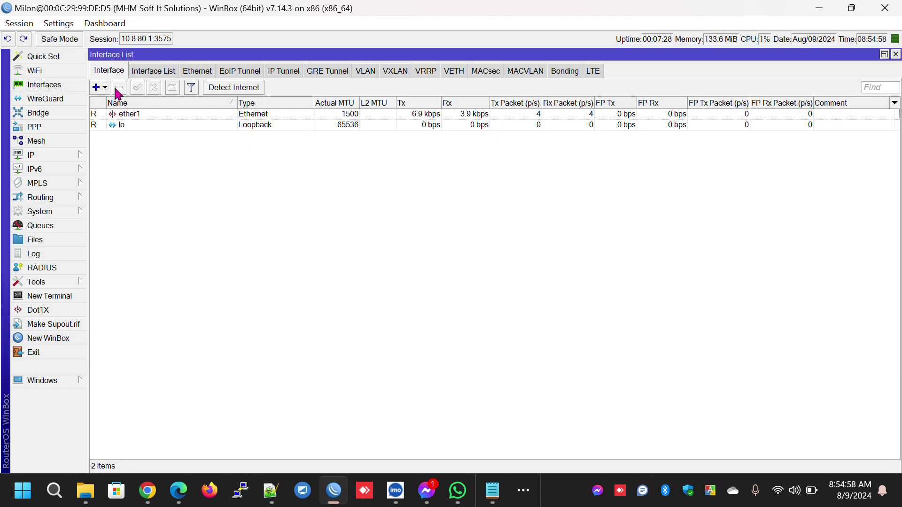
click(150, 116)
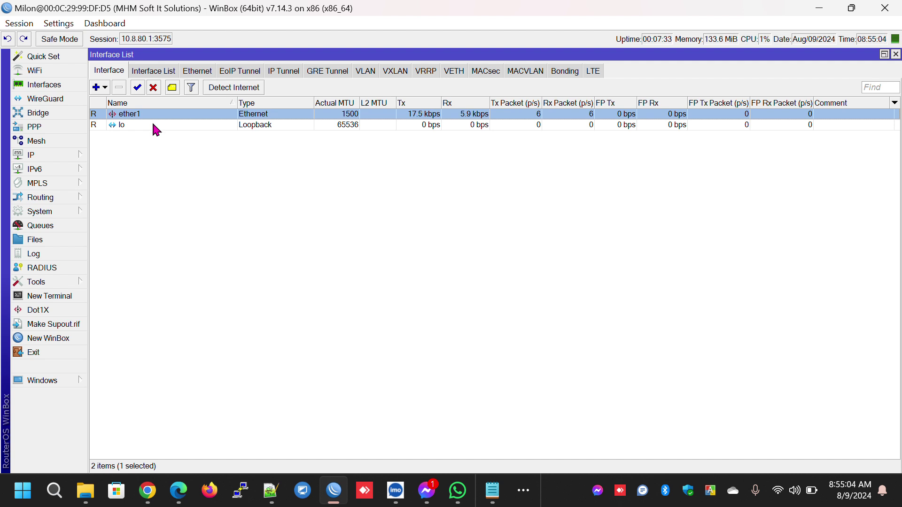
click(153, 125)
click(155, 117)
click(175, 173)
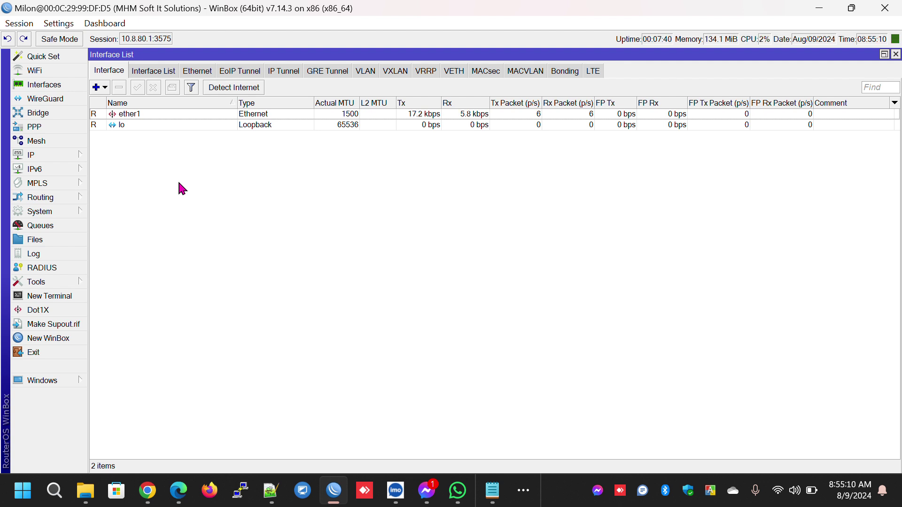
Step: Open the router's IP address list and copy the IP address 192.168.247.129/24 from the ISP note in Notepad, returning to WinBox
click(86, 158)
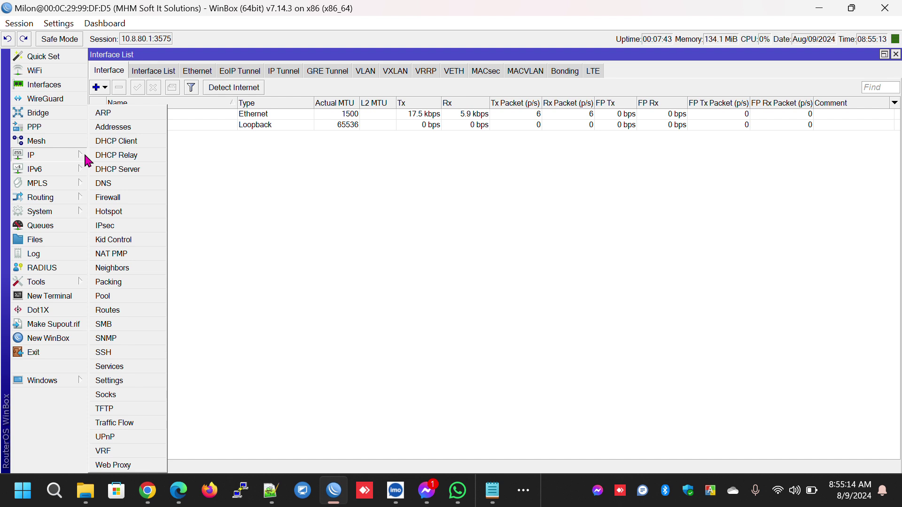
click(114, 128)
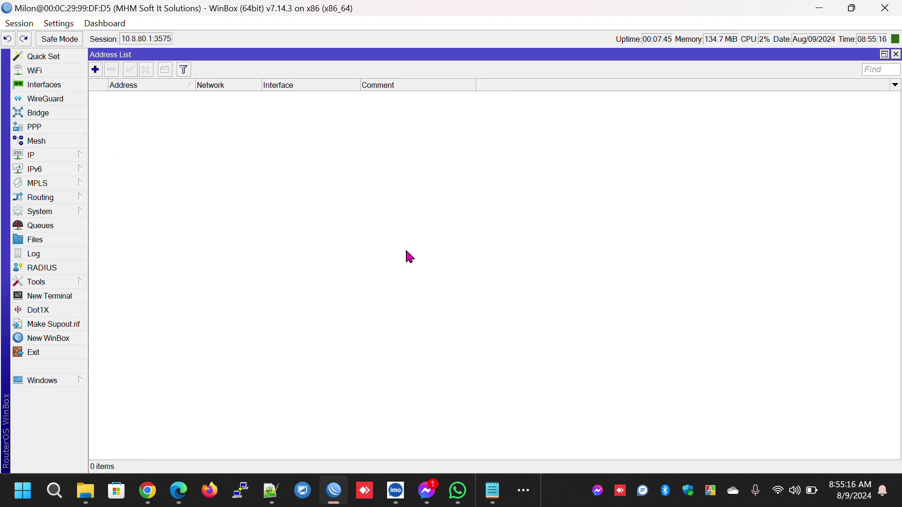
click(502, 485)
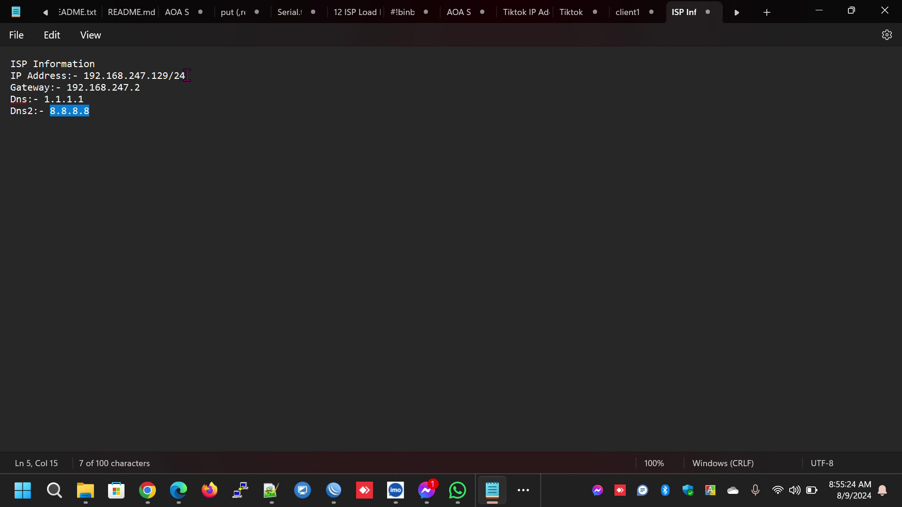
drag(187, 75, 88, 86)
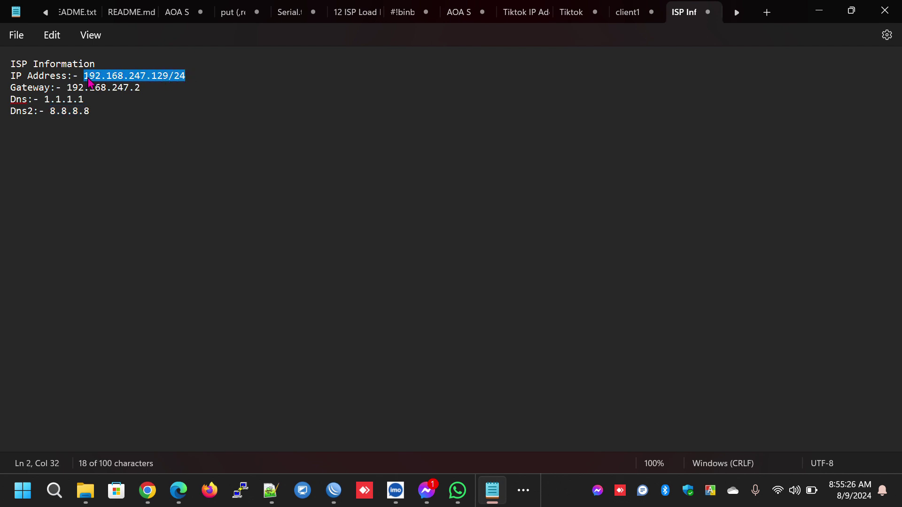
right_click(90, 83)
click(134, 147)
click(334, 490)
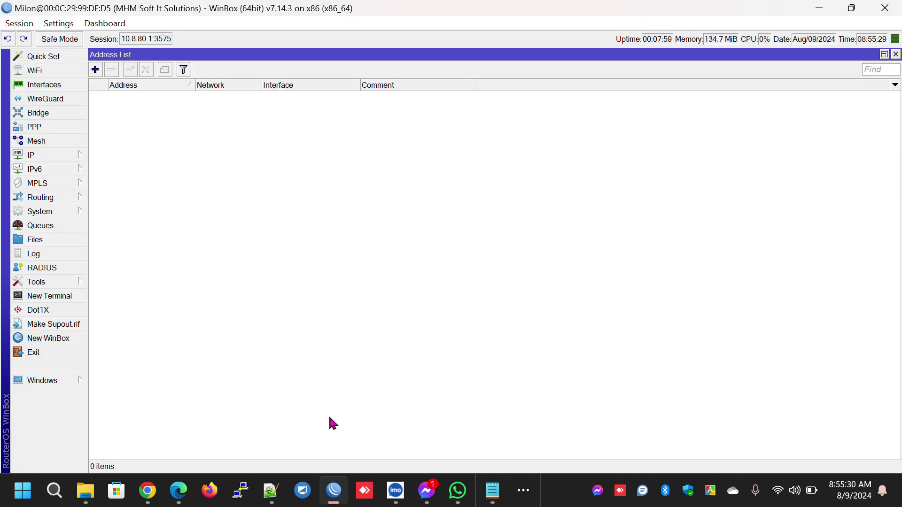
Step: Add the IP address 192.168.247.129/24 to the router on interface ether1
click(96, 71)
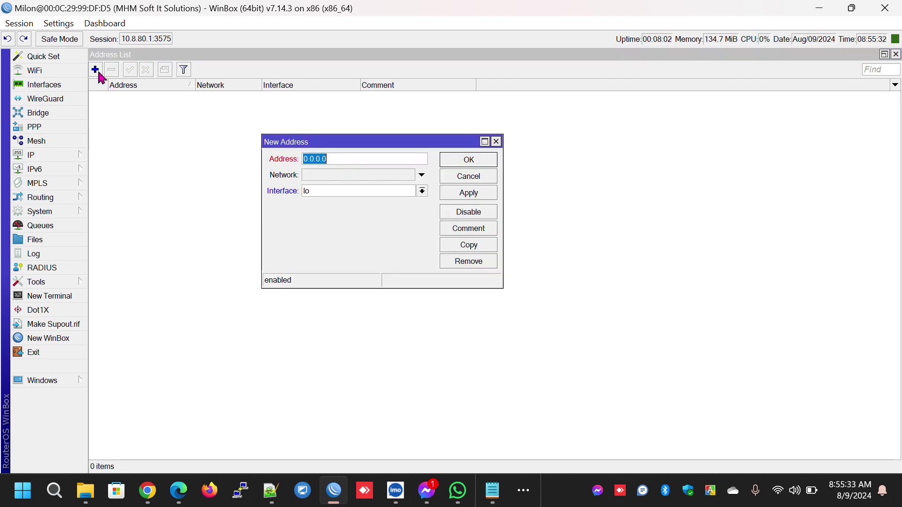
right_click(339, 157)
click(371, 199)
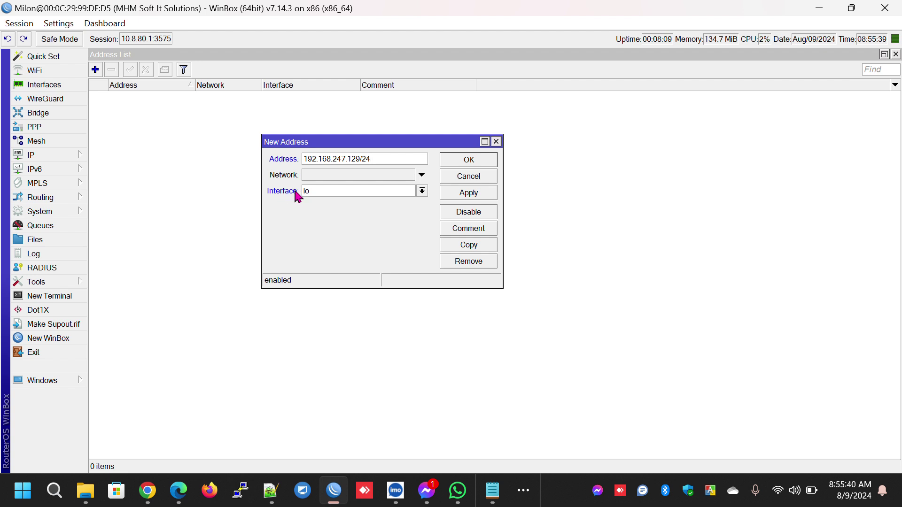
click(320, 195)
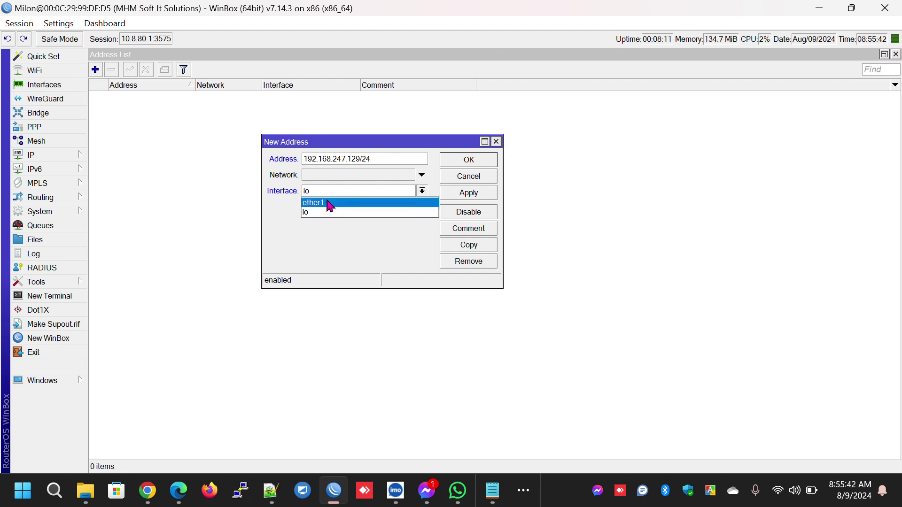
click(326, 202)
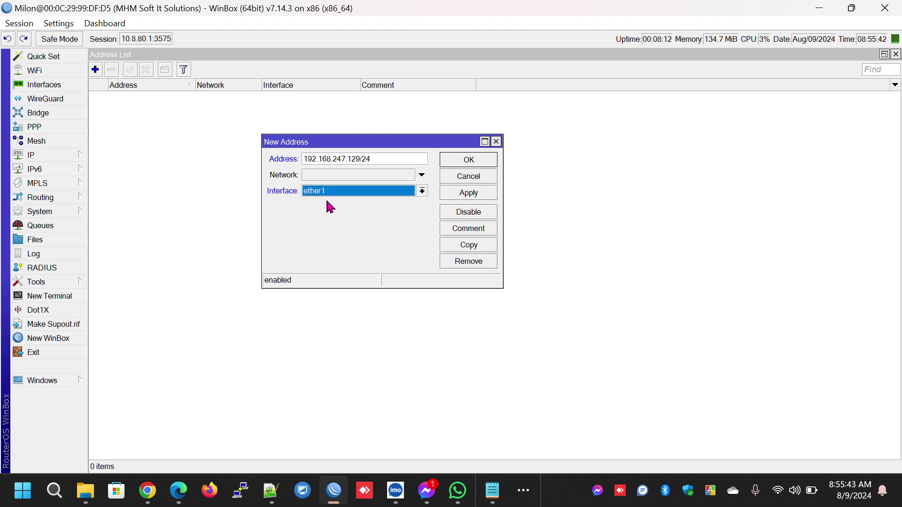
click(454, 196)
click(463, 164)
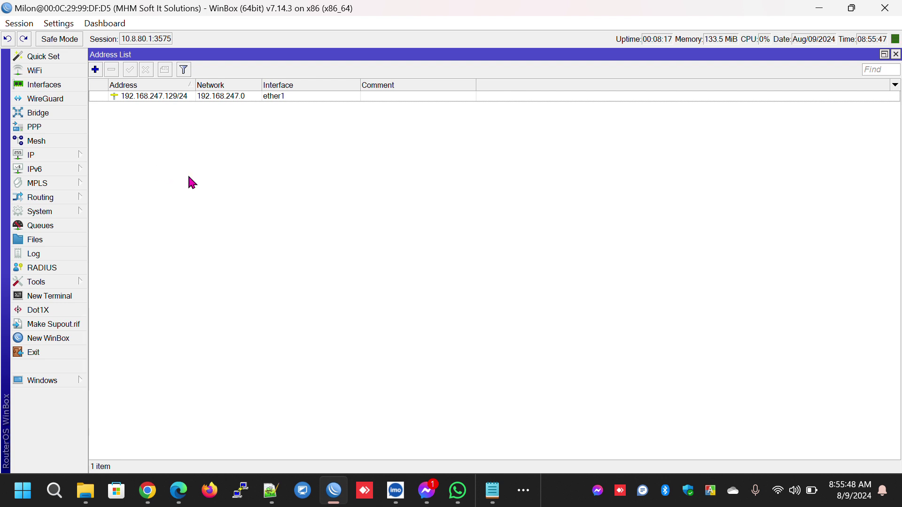
Step: Open the router's IP route list and narrow the flags column before the destination address
mouse_move(84, 159)
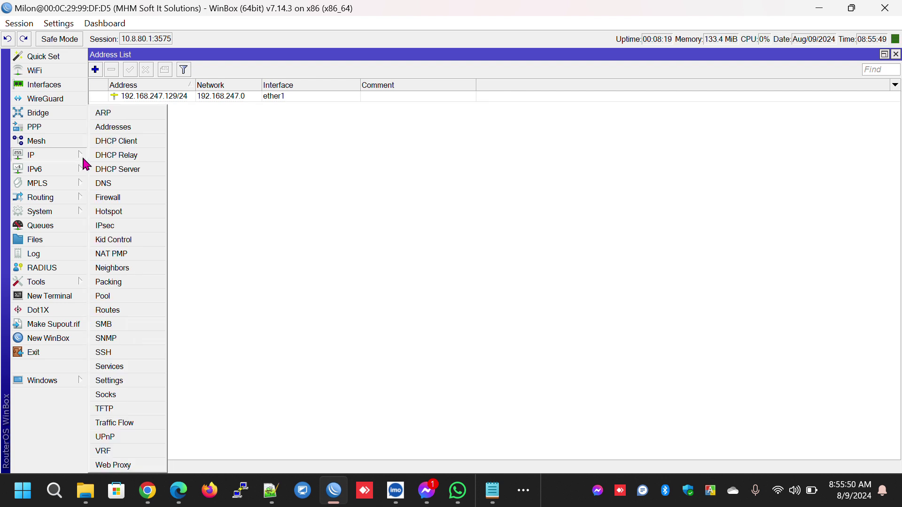
click(118, 310)
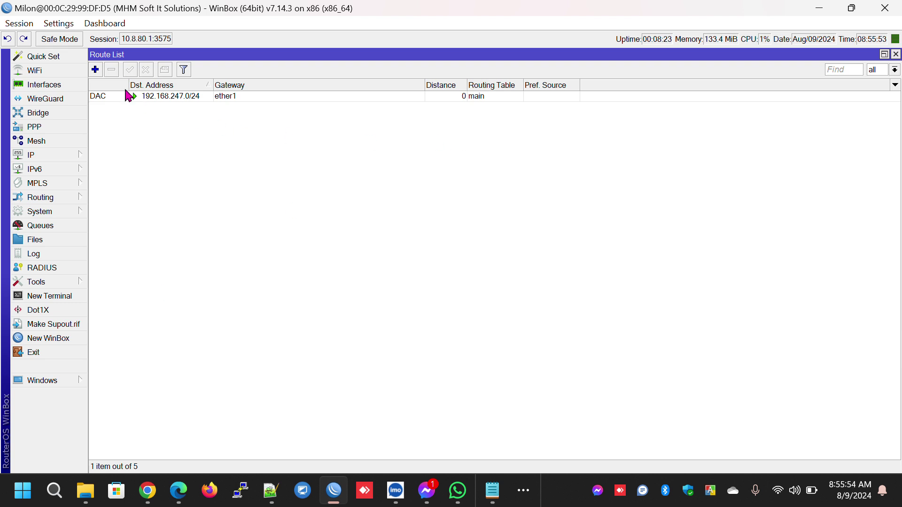
drag(127, 87, 113, 86)
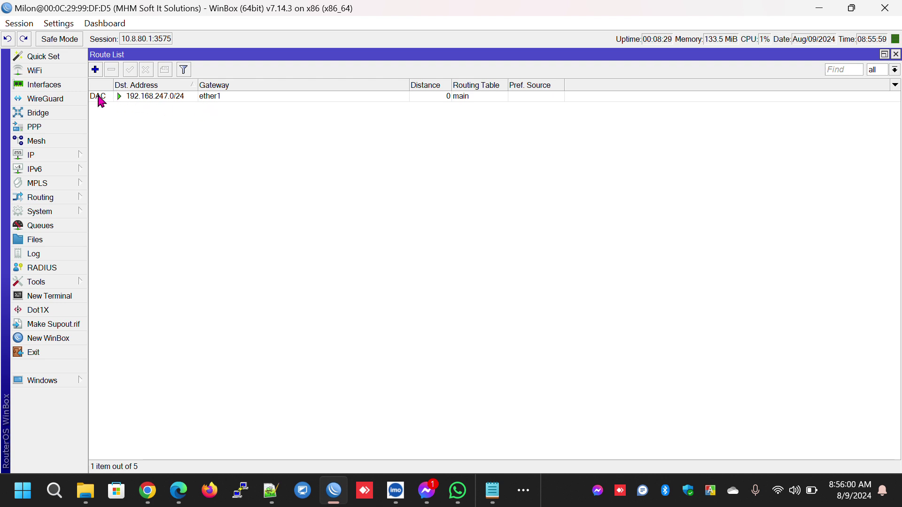
mouse_move(101, 101)
Step: Copy the gateway address 192.168.247.2 from the ISP note in Notepad and return to WinBox
click(492, 491)
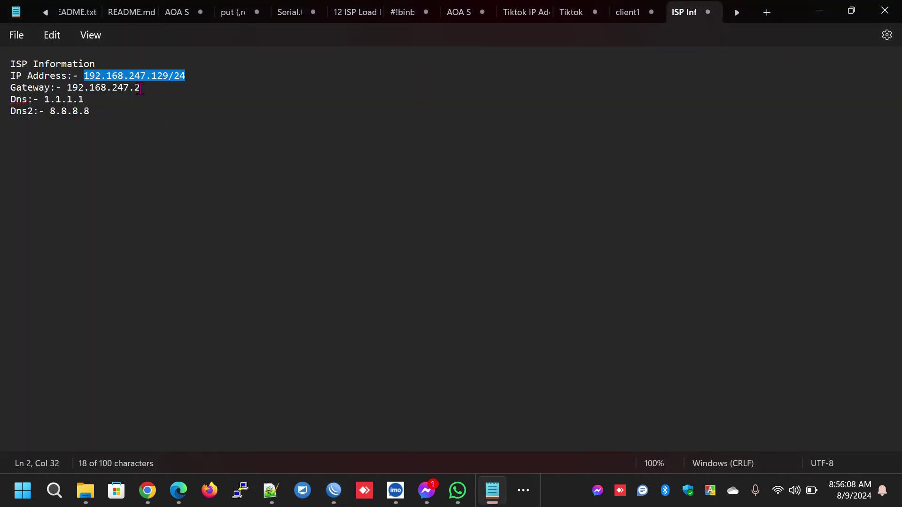
drag(141, 87, 68, 92)
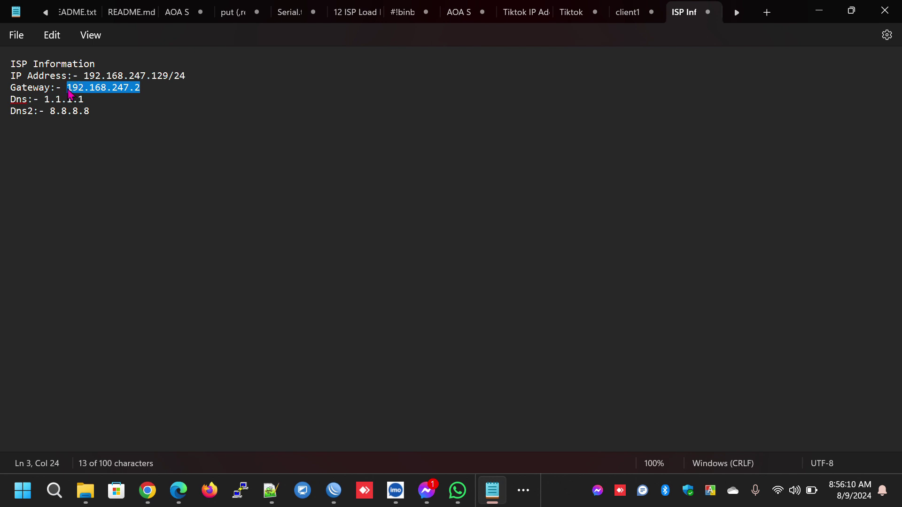
right_click(74, 94)
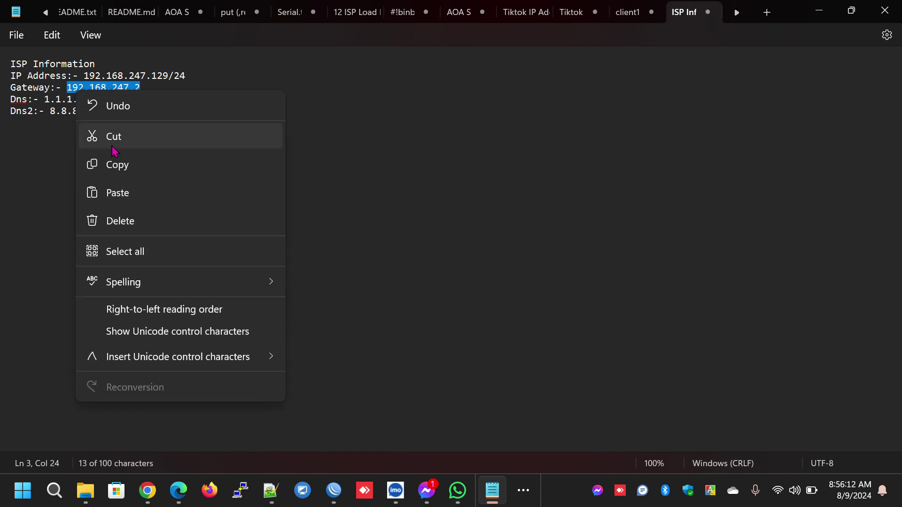
click(116, 162)
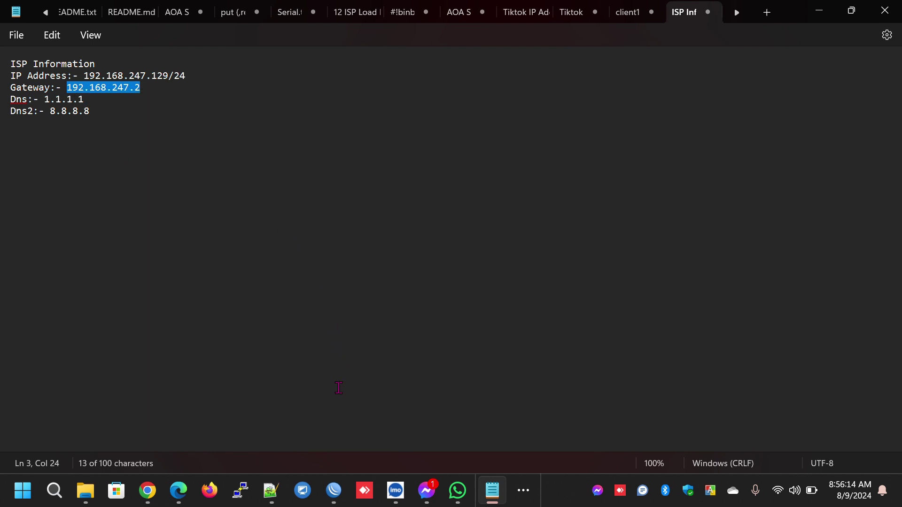
click(334, 489)
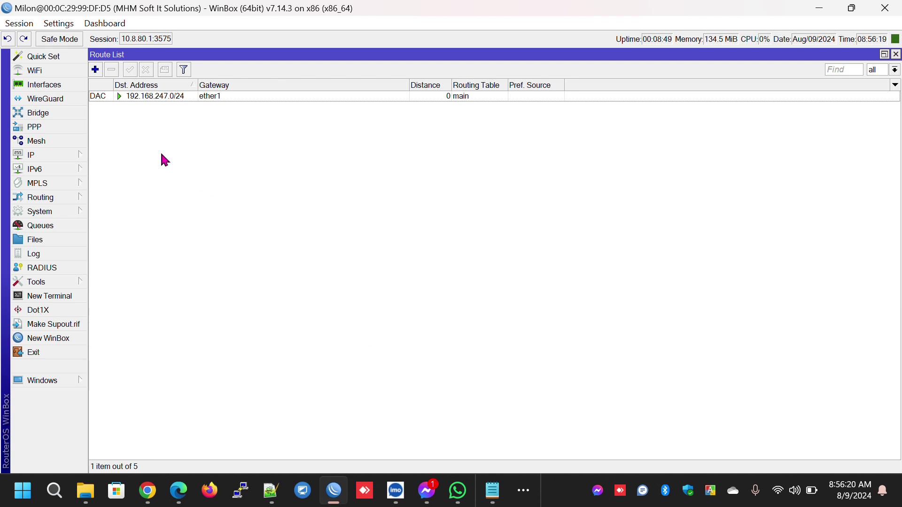
Step: Add a default route for destination 0.0.0.0/0 through the copied gateway 192.168.247.2 and save it
click(95, 70)
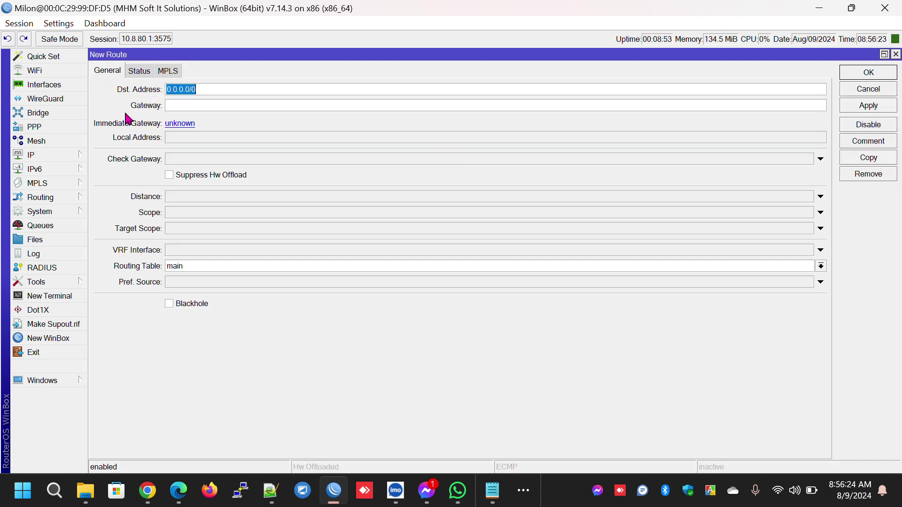
drag(205, 90, 160, 88)
click(185, 107)
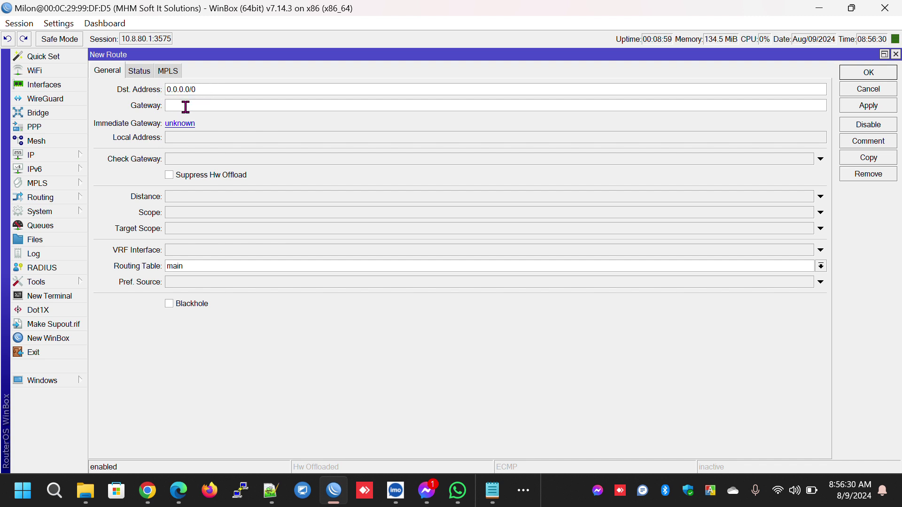
right_click(185, 106)
click(224, 149)
drag(221, 106, 132, 109)
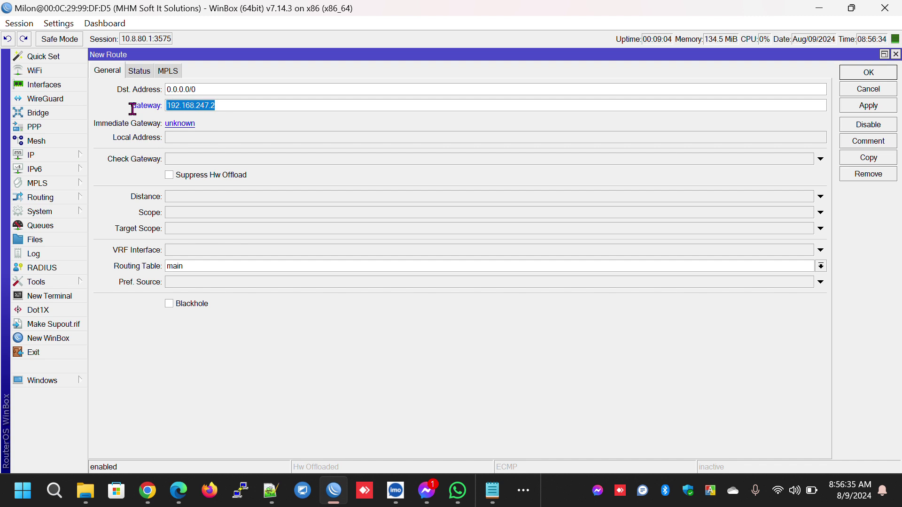
click(868, 106)
click(871, 73)
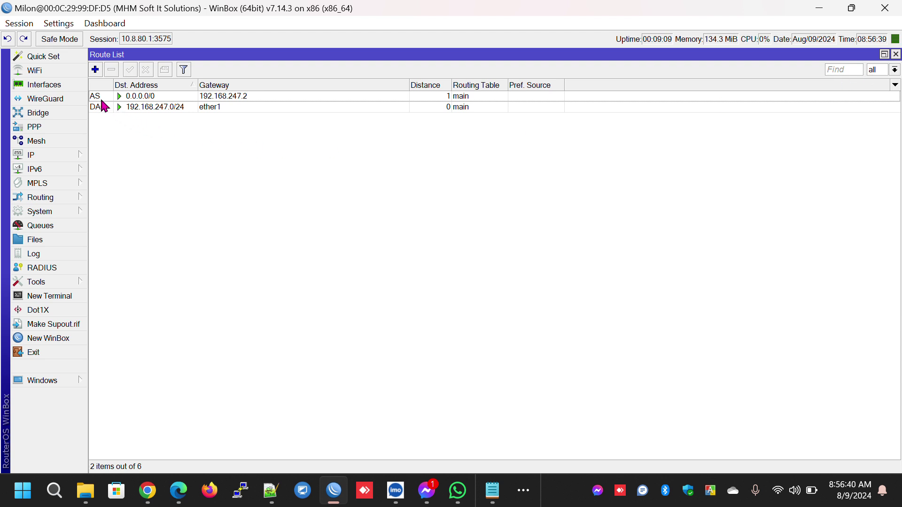
mouse_move(100, 103)
Step: Open the router's DNS settings and copy the first DNS address 1.1.1.1 from the ISP note in Notepad, returning to WinBox
click(87, 159)
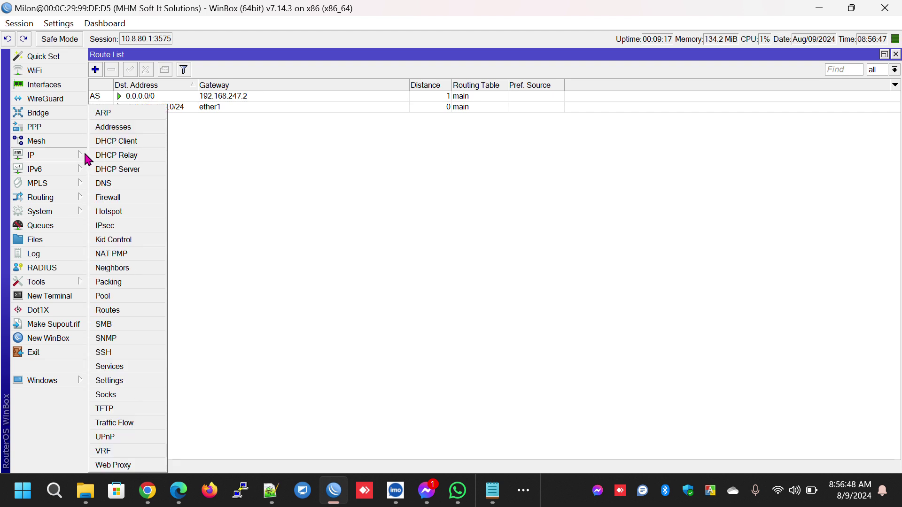
click(113, 184)
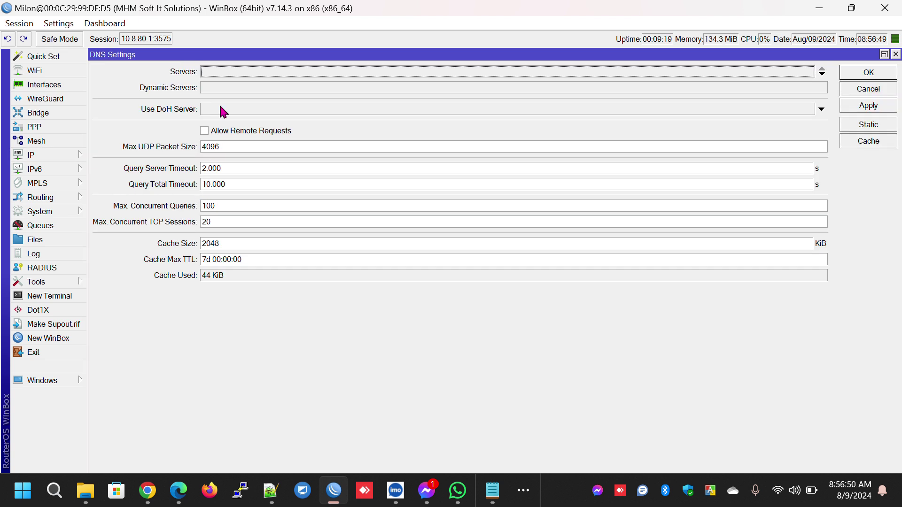
click(491, 490)
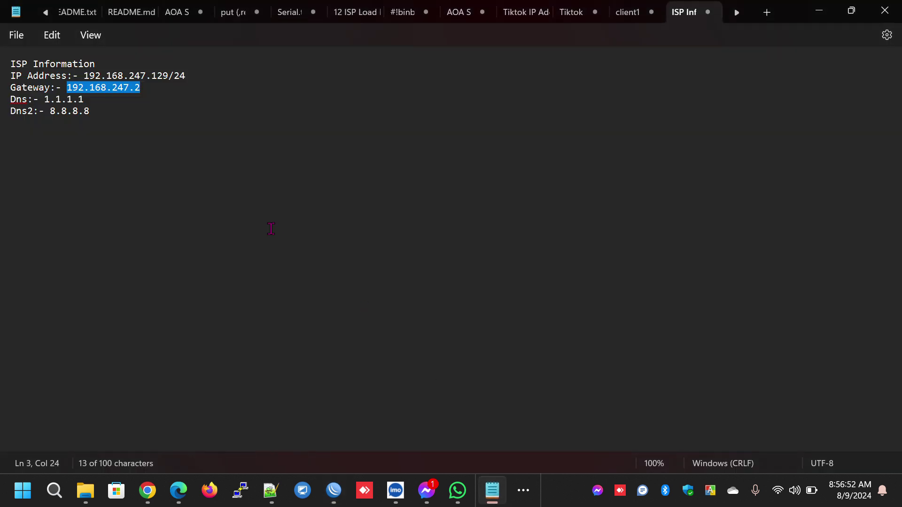
drag(87, 99, 45, 99)
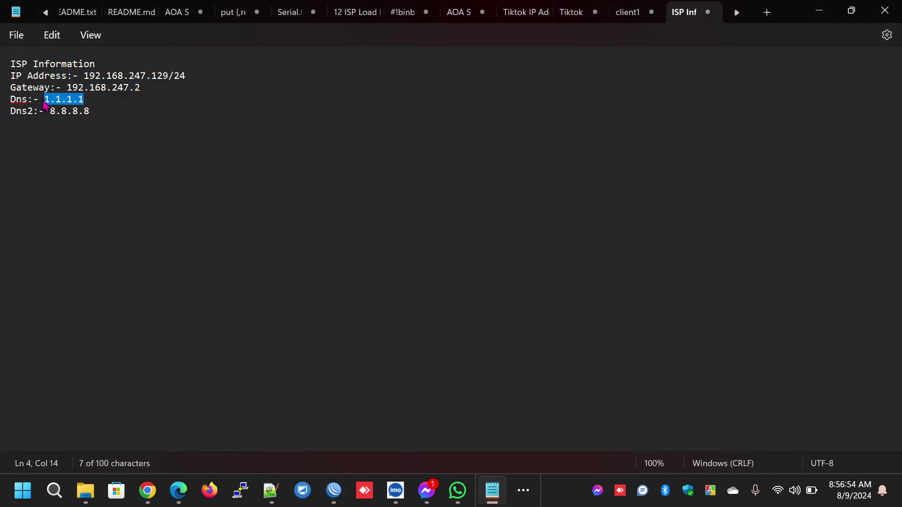
right_click(51, 100)
click(115, 179)
click(336, 488)
Step: Set the first DNS server to 1.1.1.1 and add a second server entry
click(218, 73)
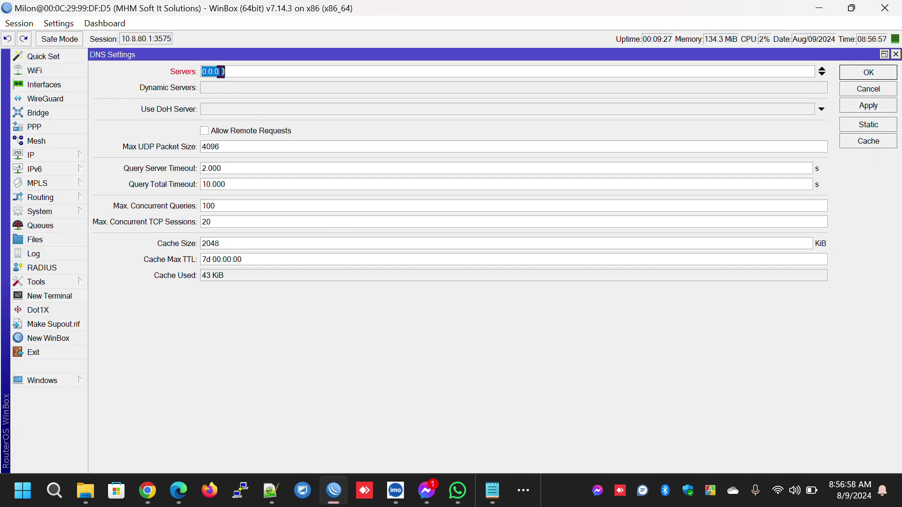
right_click(236, 72)
click(271, 112)
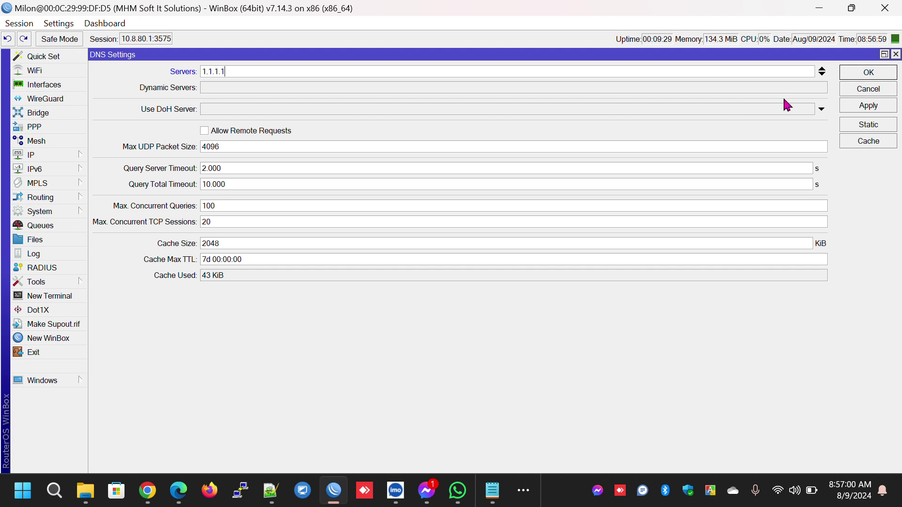
click(822, 75)
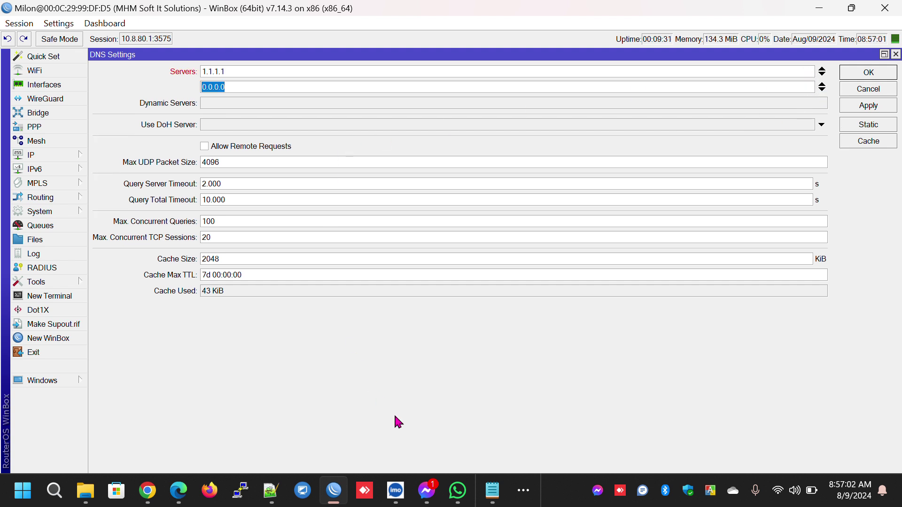
Step: Copy the second DNS address 8.8.8.8 from the ISP note in Notepad and return to WinBox
click(493, 491)
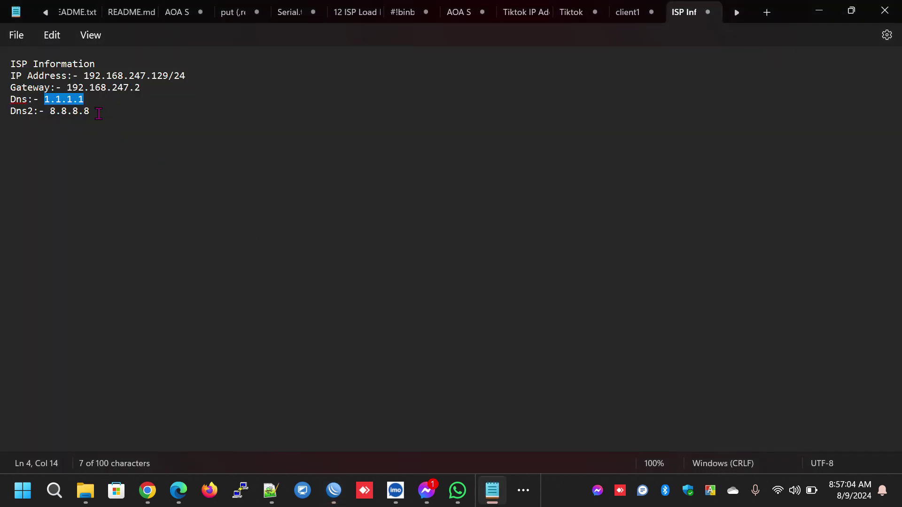
drag(90, 111, 51, 115)
right_click(56, 113)
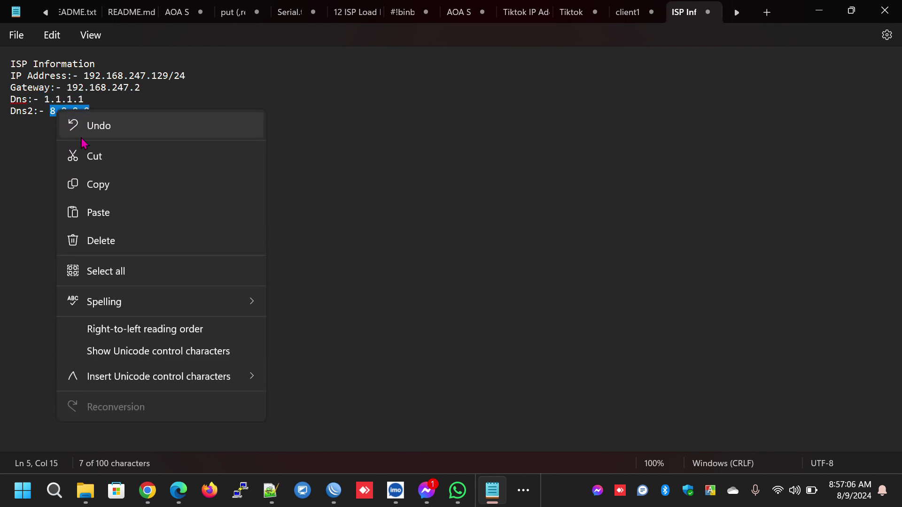
click(104, 185)
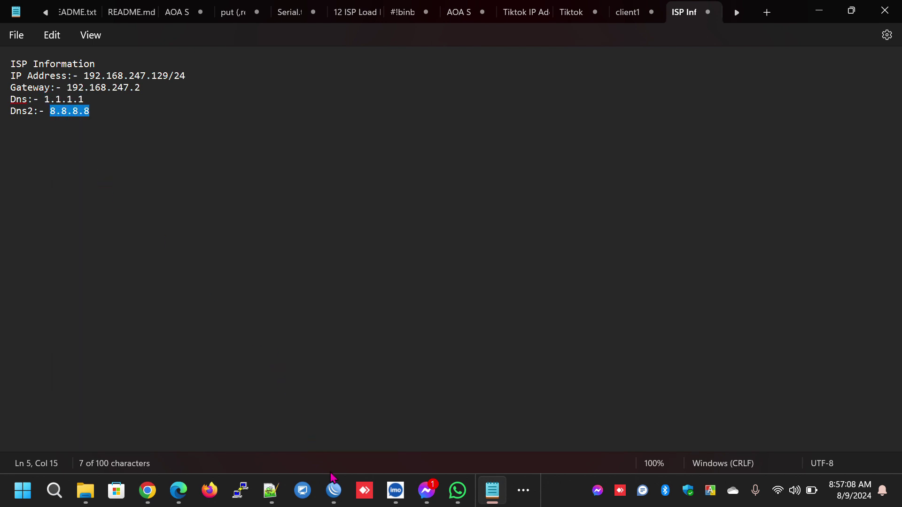
click(333, 491)
Step: Set the second DNS server to 8.8.8.8 and save the DNS settings
drag(236, 86, 199, 93)
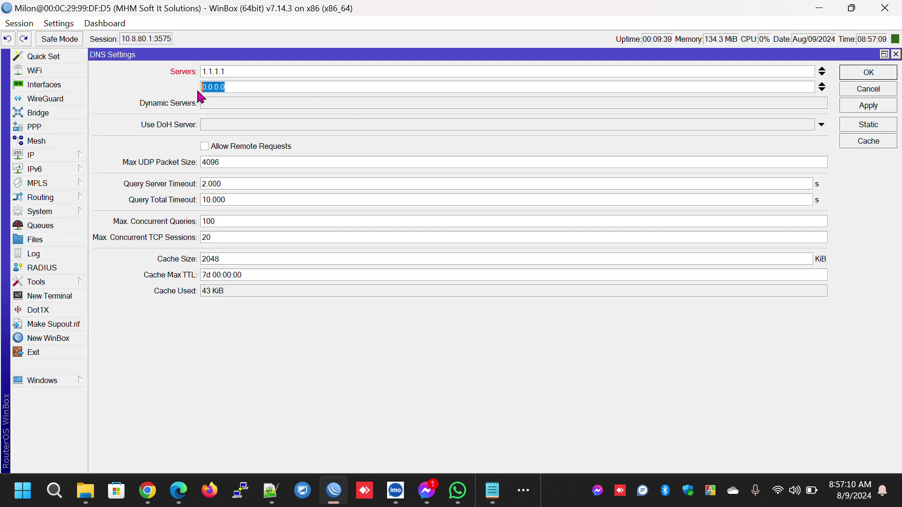
right_click(232, 88)
click(269, 130)
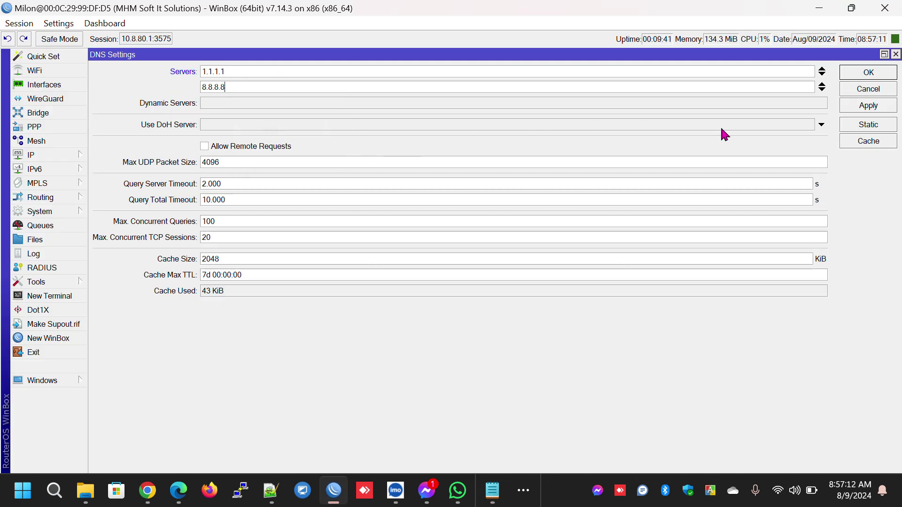
click(889, 107)
click(882, 73)
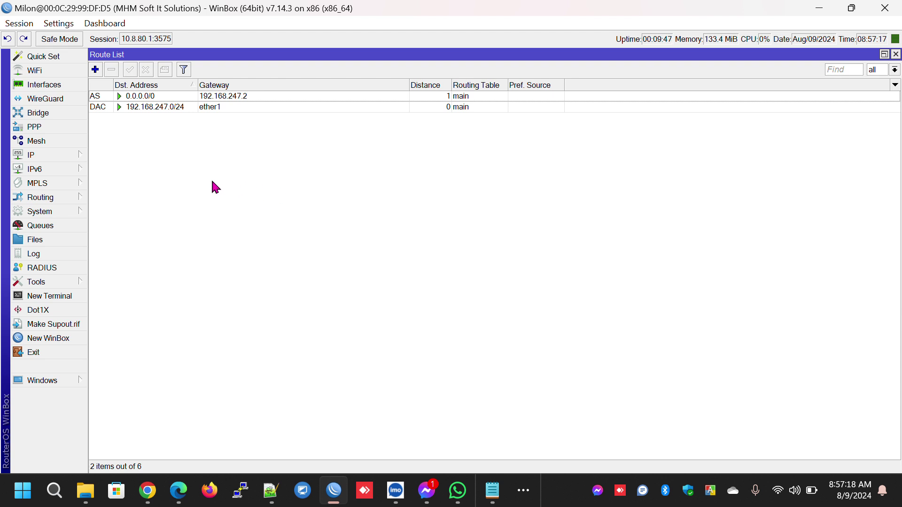
Step: Check the masquerade rule in the router's firewall NAT list, and close all open configuration windows
click(83, 155)
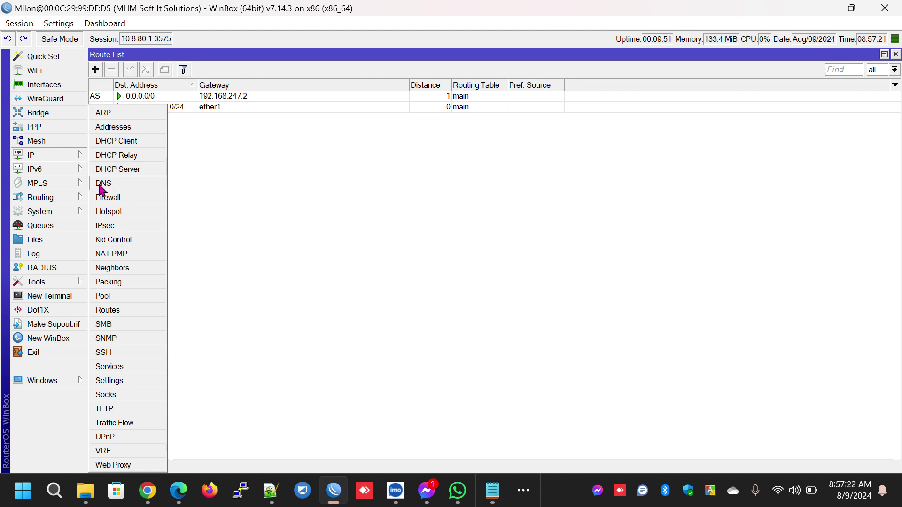
click(105, 197)
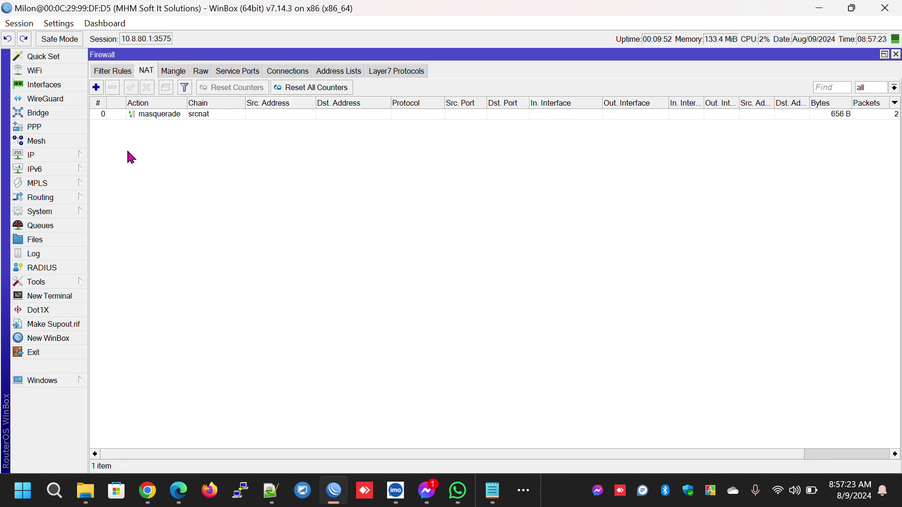
click(161, 117)
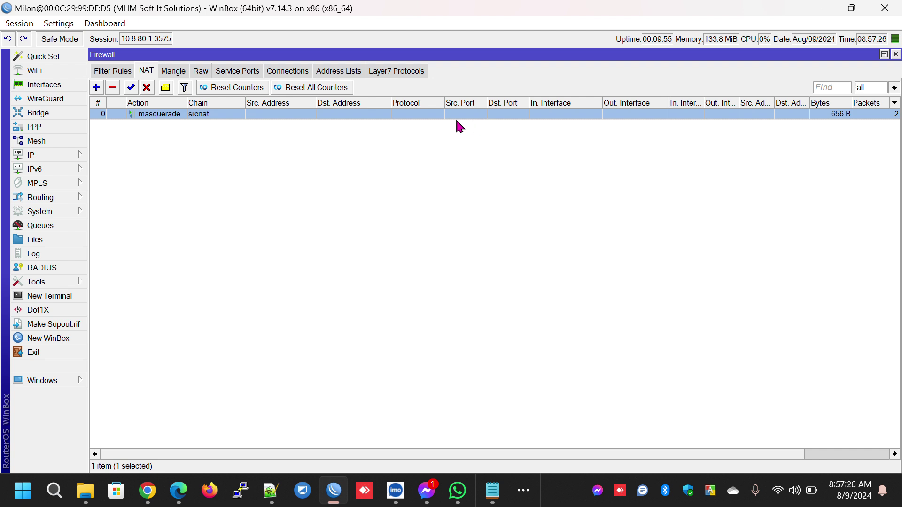
click(896, 55)
click(896, 55)
click(896, 55)
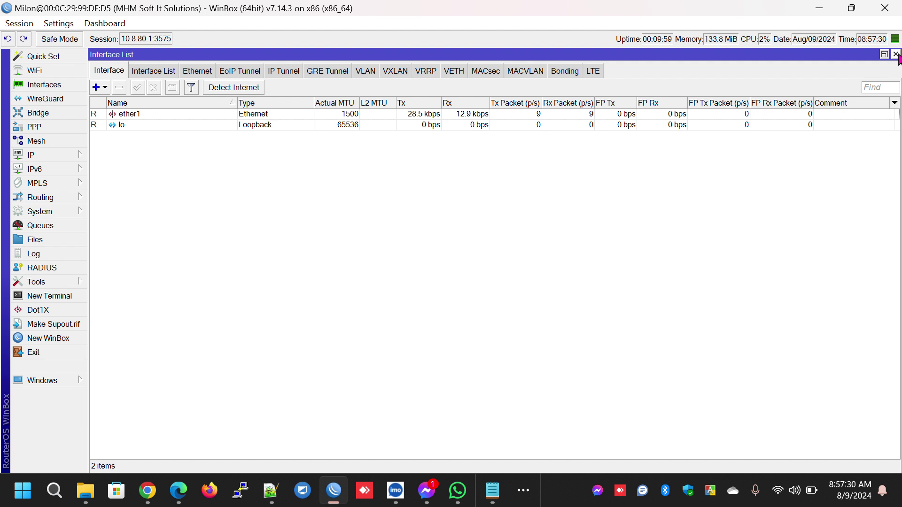
click(896, 55)
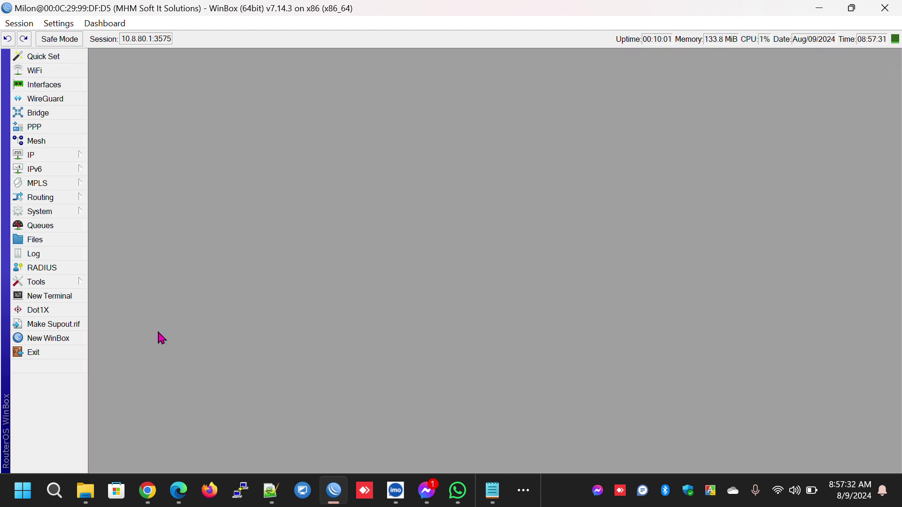
Step: Open a new router terminal and test the internet connection by running ping 8.8.8.8
click(83, 297)
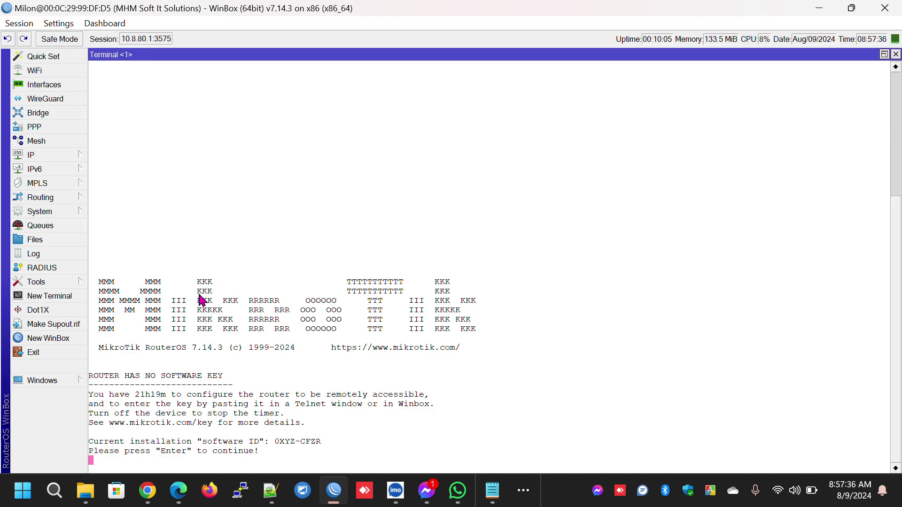
key(Return)
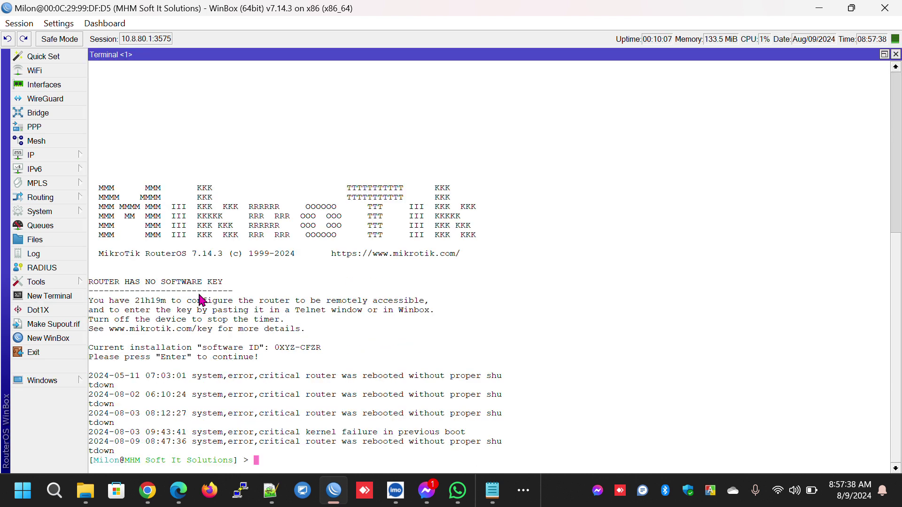
text(ping 8.8.8.8)
key(Return)
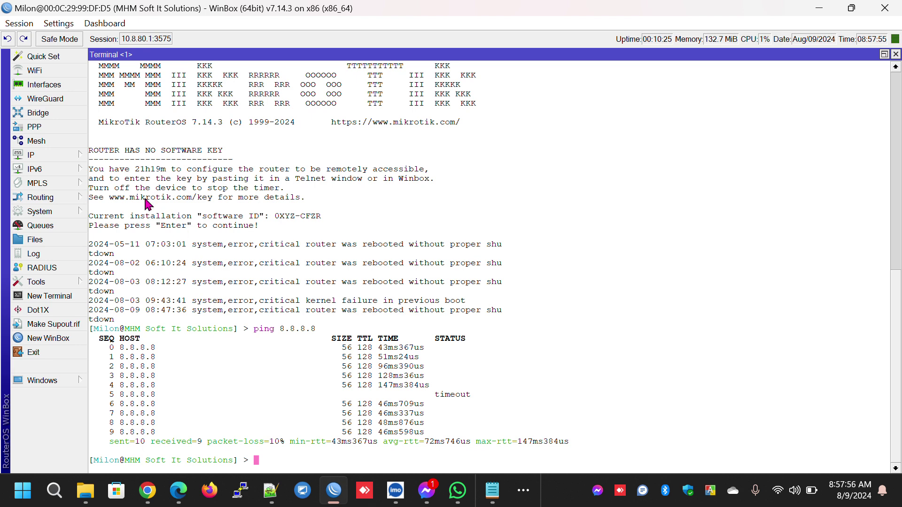
Step: Copy the gateway address 192.168.247.2 from the default route in the IP route list and return to the terminal
click(80, 157)
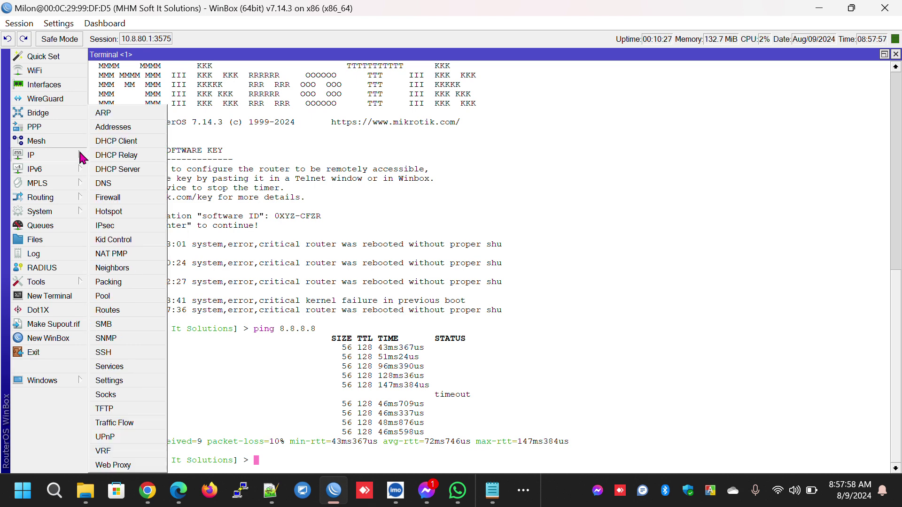
click(108, 309)
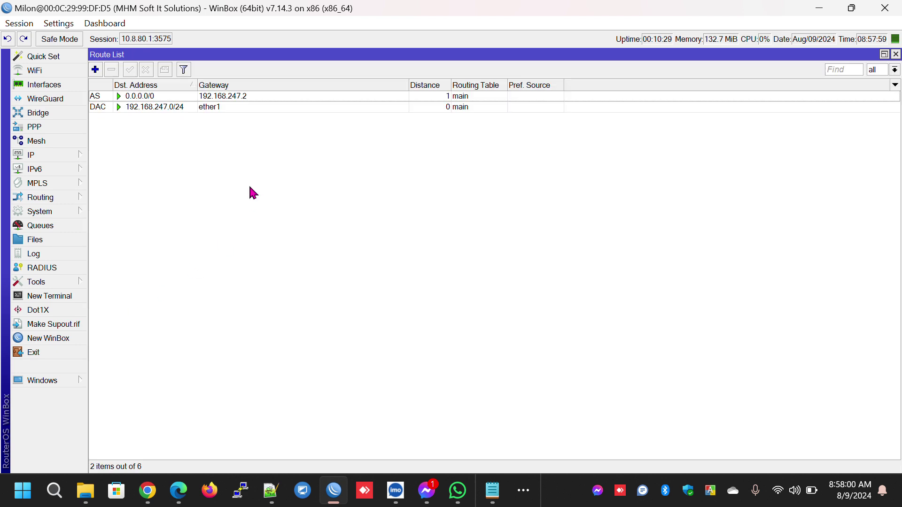
double_click(229, 97)
double_click(222, 106)
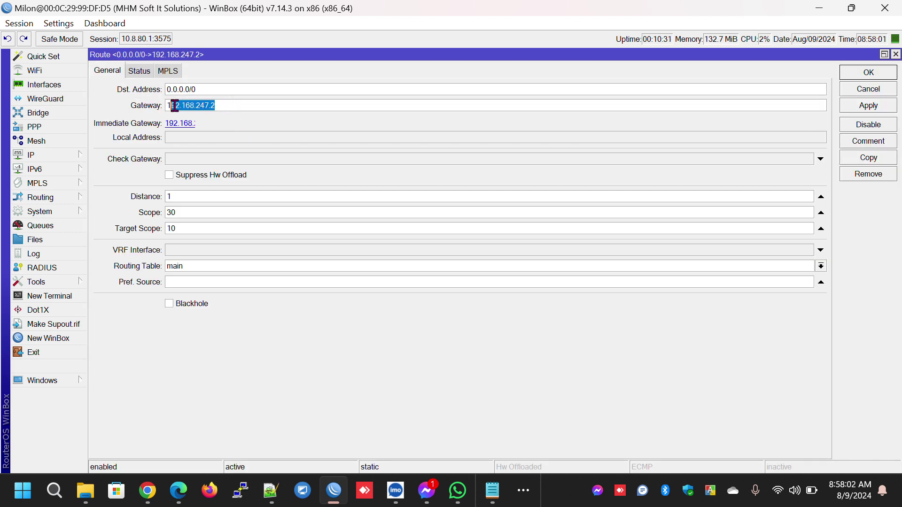
right_click(182, 111)
click(210, 131)
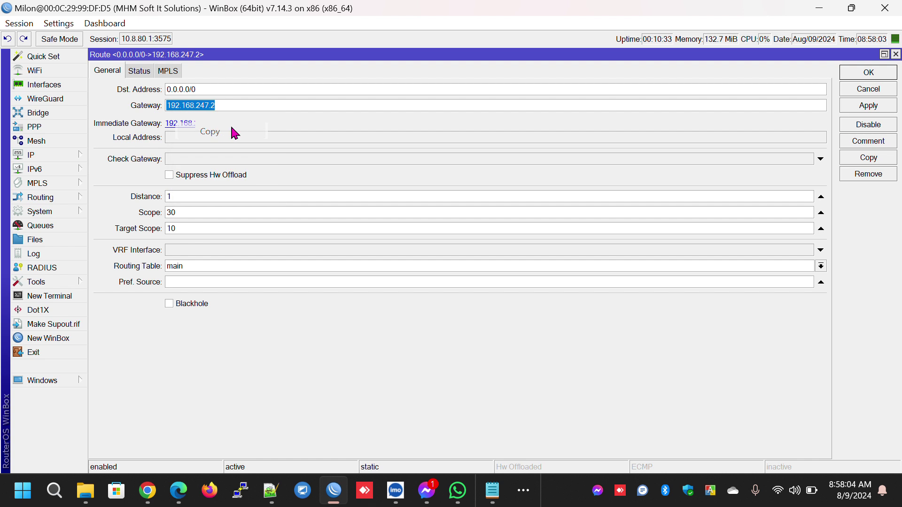
click(879, 90)
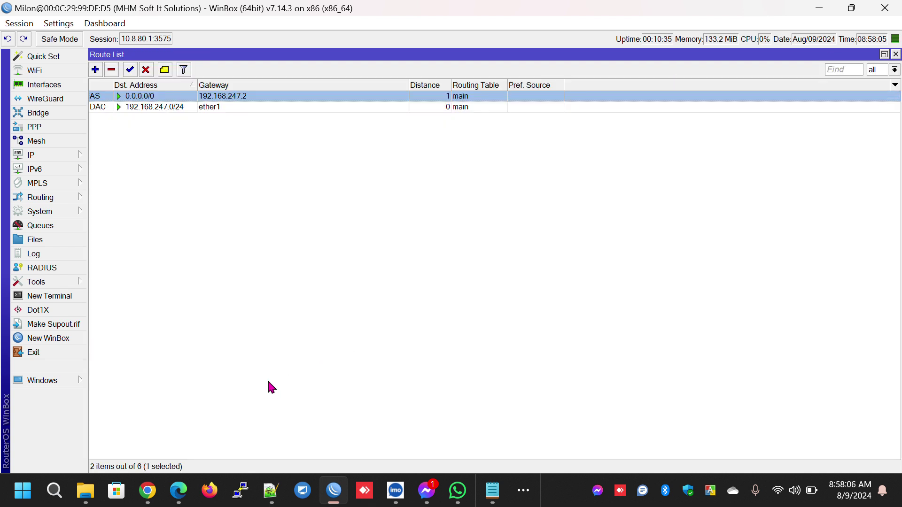
click(896, 55)
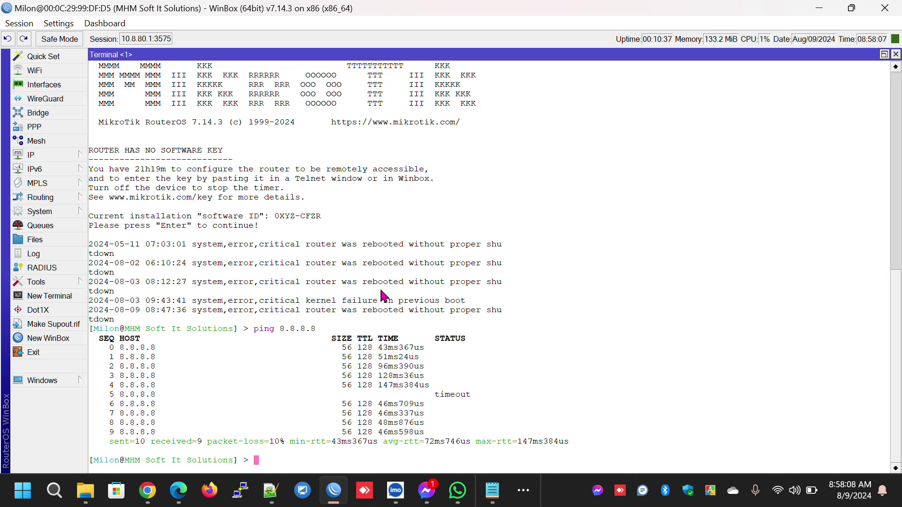
Step: Test the gateway by running ping 192.168.247.2 in the terminal, and close the terminal
text(ping 192.168.247.2)
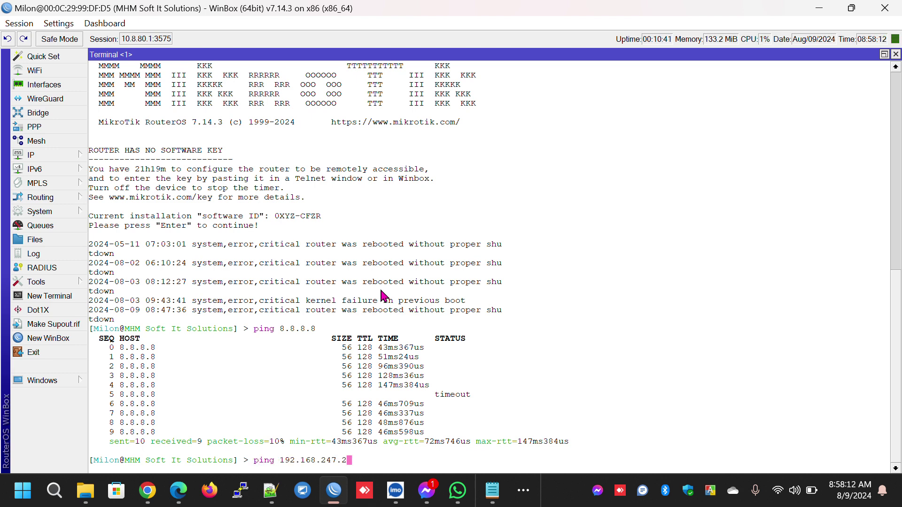
key(Return)
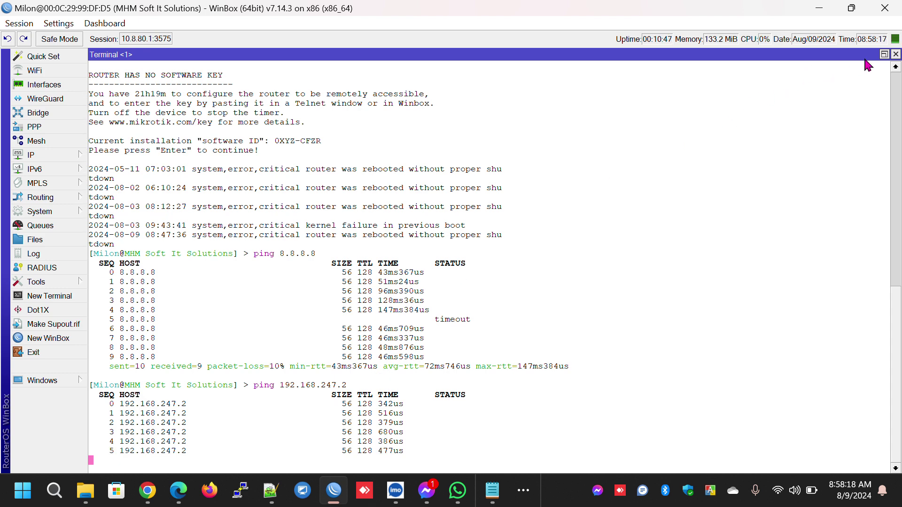
click(895, 54)
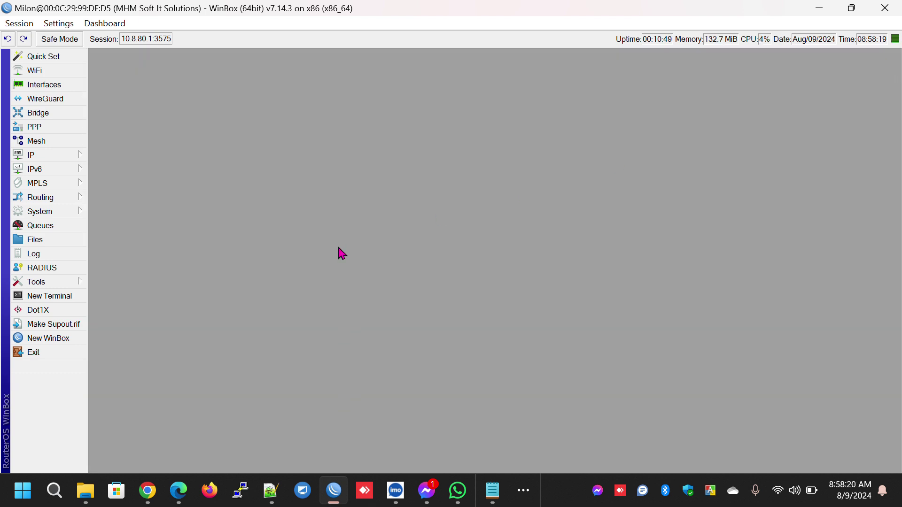